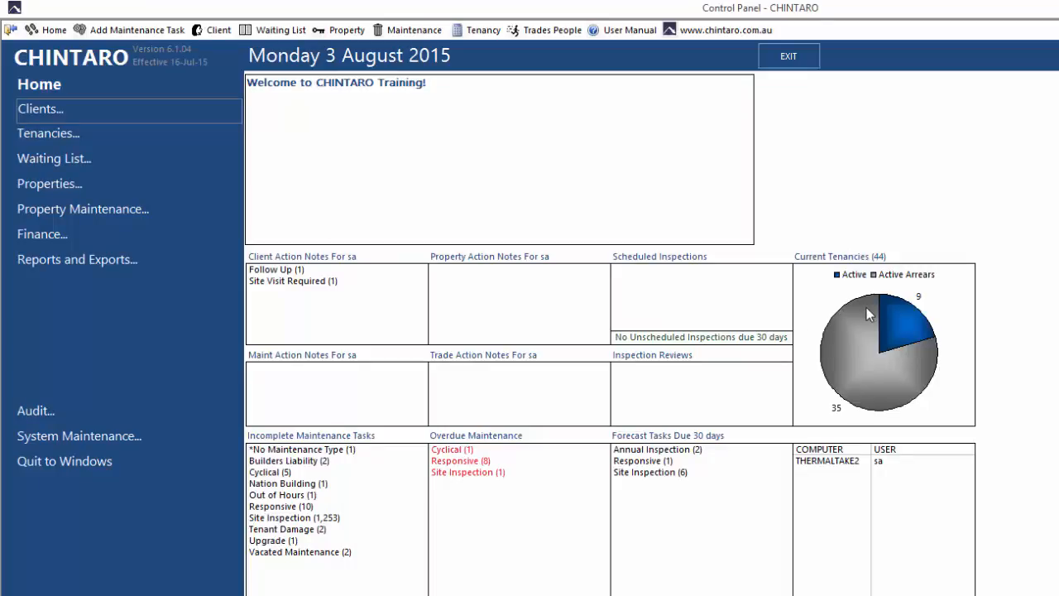
Step: In the system maintenance Security settings, add a new user with the user name and a verified account password
click(178, 439)
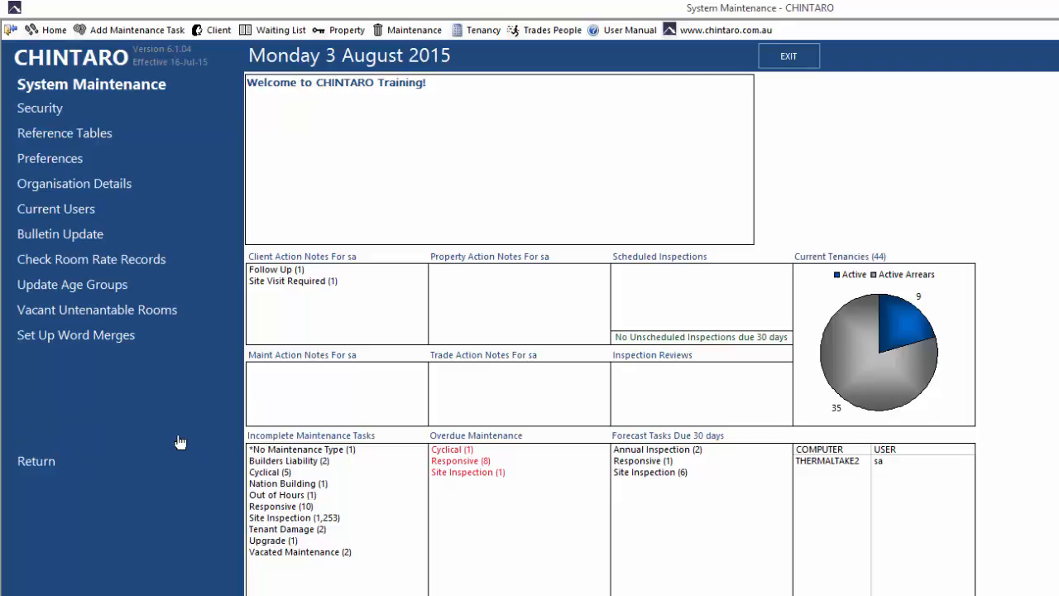
click(174, 112)
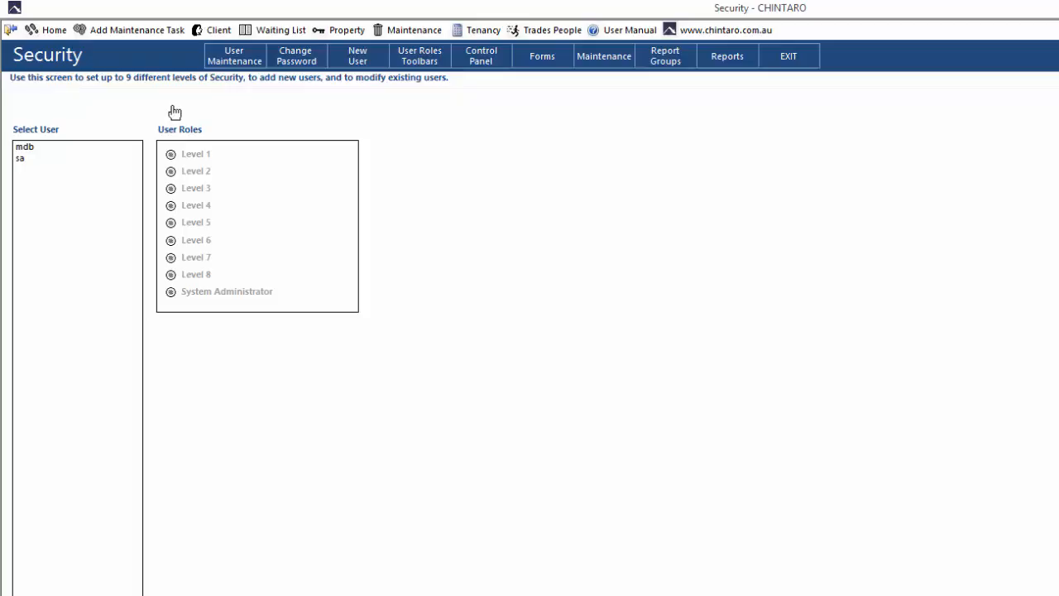
click(362, 59)
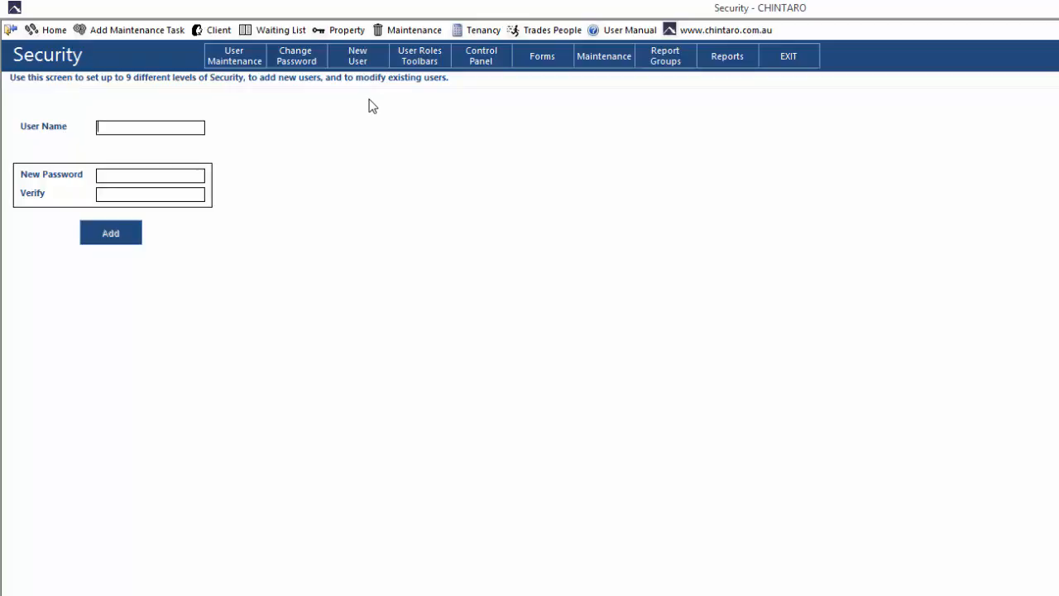
text(JohnSmith)
key(Tab)
text(****)
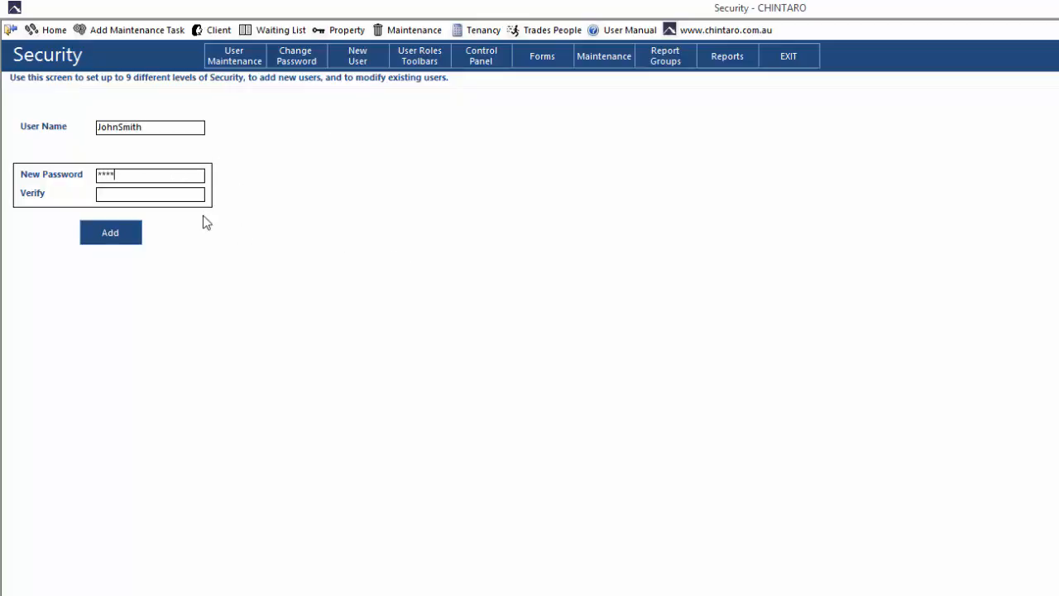
click(180, 192)
text(****)
click(130, 243)
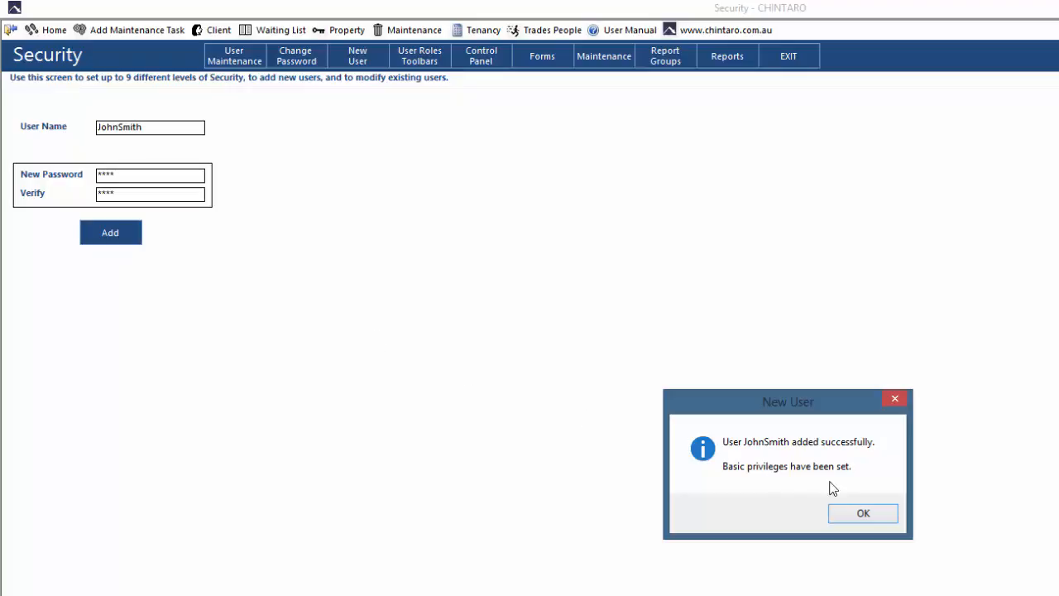
click(896, 513)
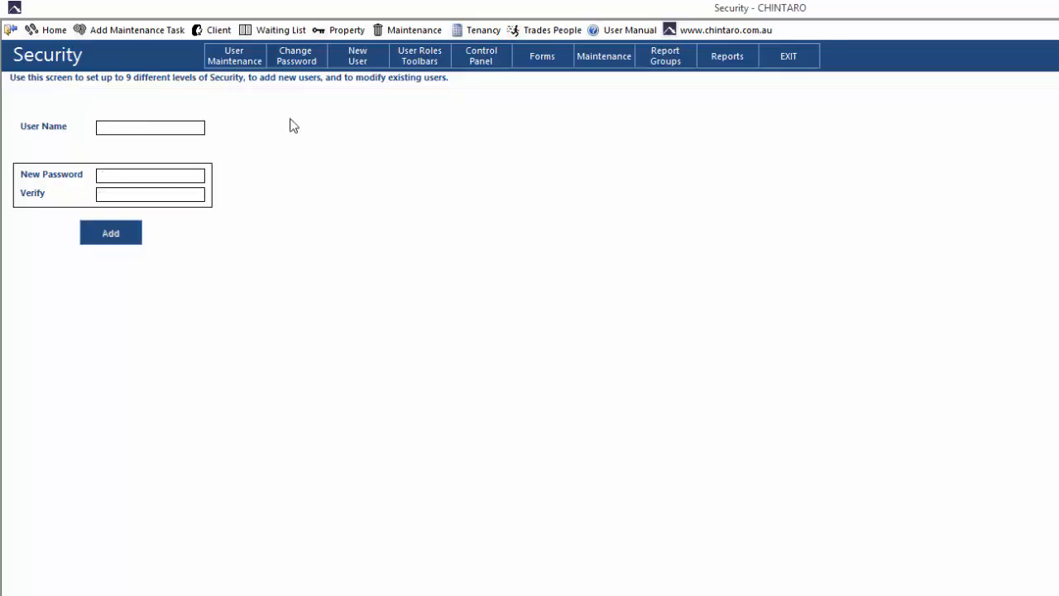
Step: Assign the System Administrator role to the newly added user
click(240, 58)
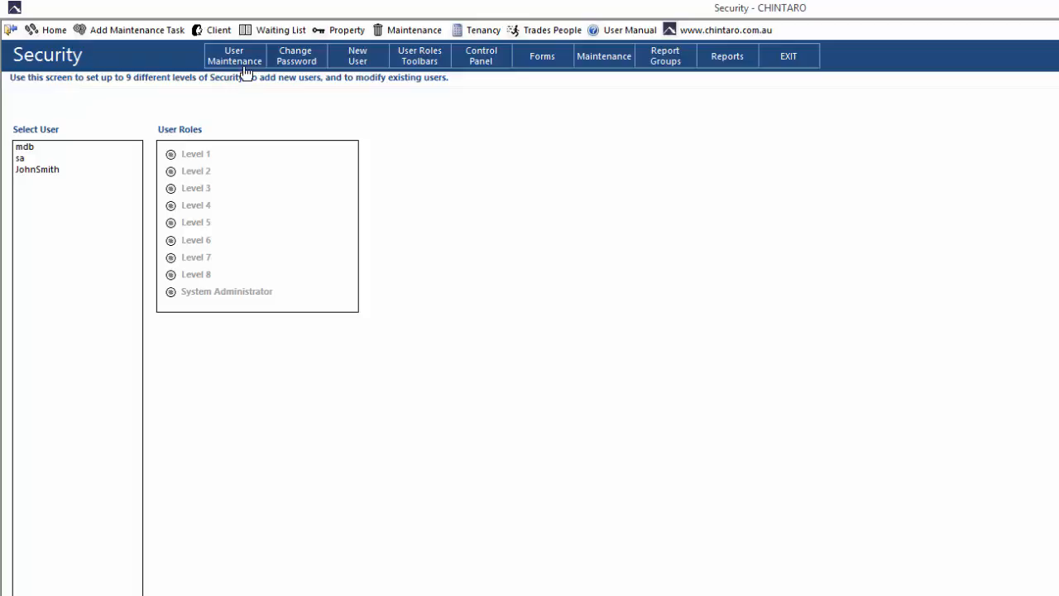
click(86, 172)
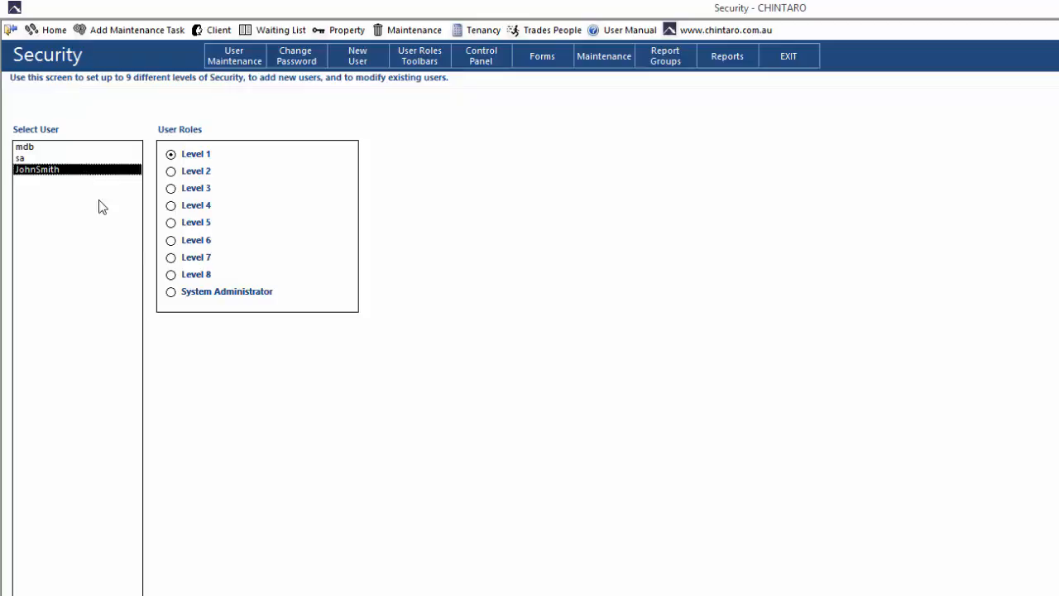
click(171, 294)
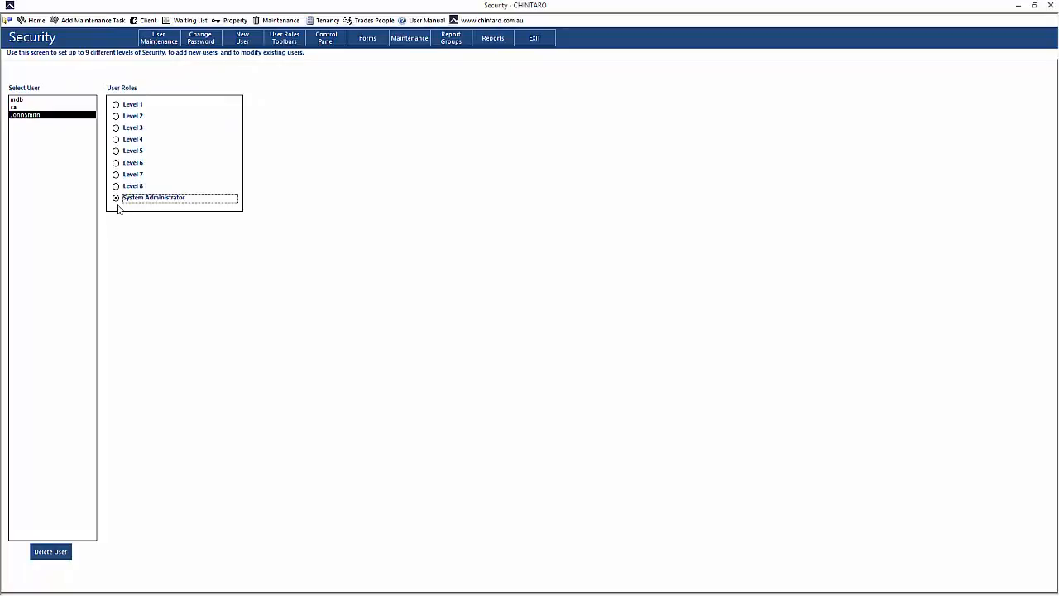
Step: Quit CHINTARO, restart it and log on as the new System Administrator with the user name and account password
click(1049, 6)
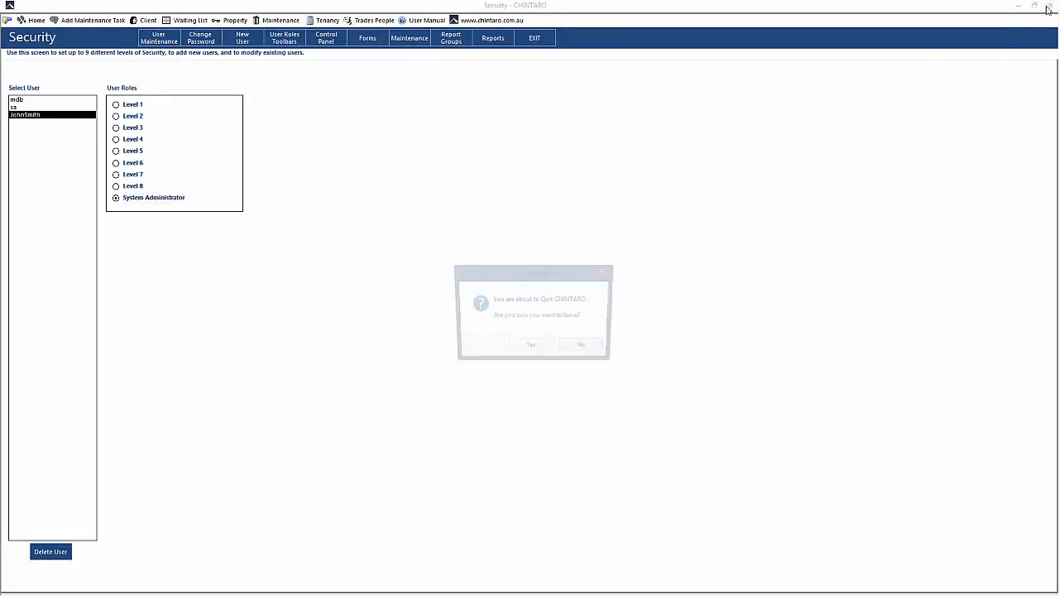
click(534, 346)
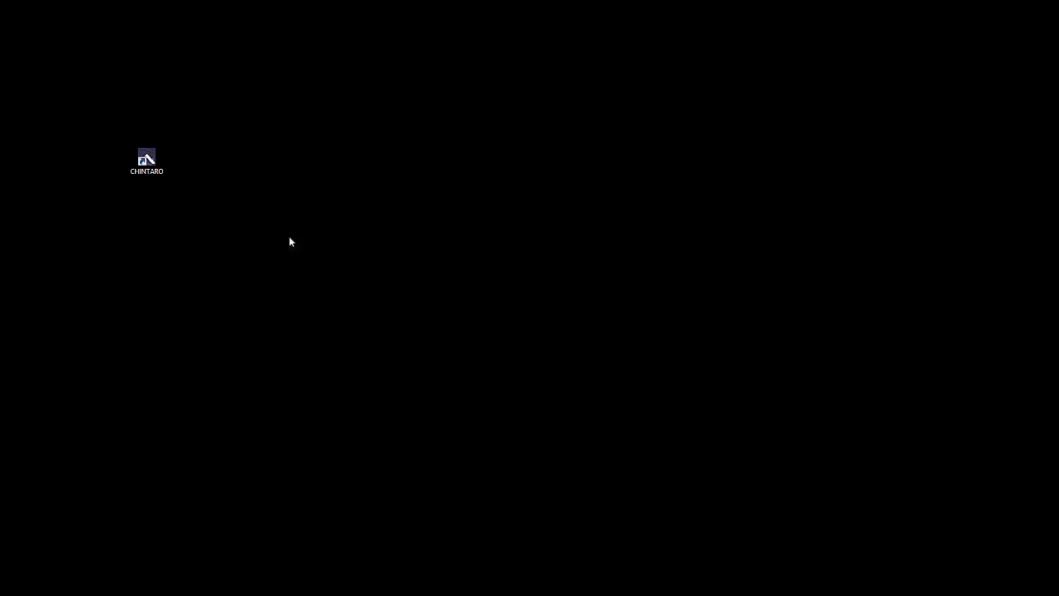
double_click(147, 162)
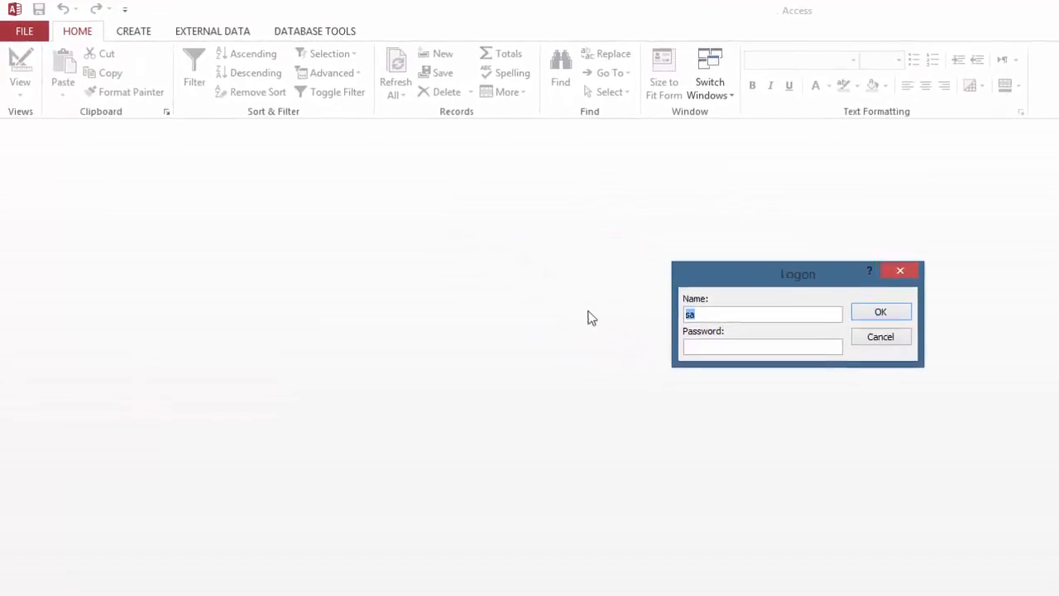
text(JohnSmith)
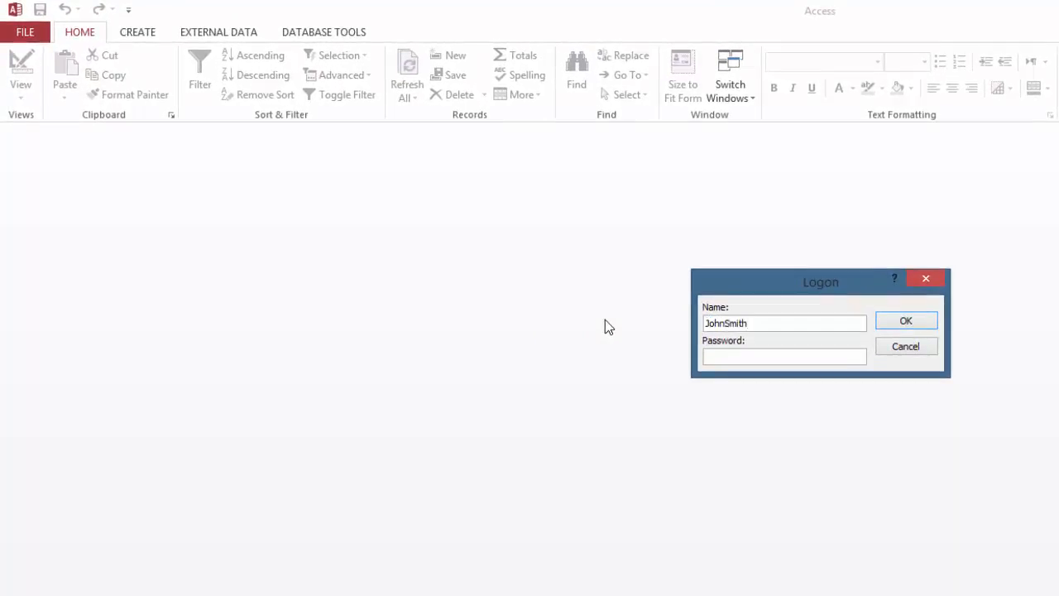
click(734, 356)
text(****)
click(888, 321)
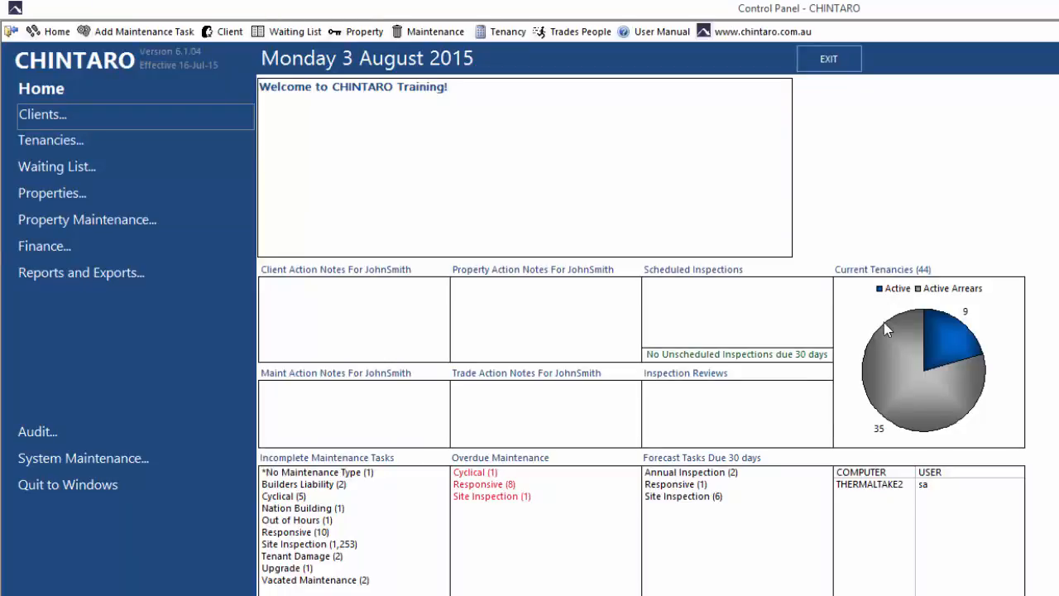
Step: In the Security settings, check the logged-on administrator's role and change the account password, entering the old password and a verified new one
click(172, 463)
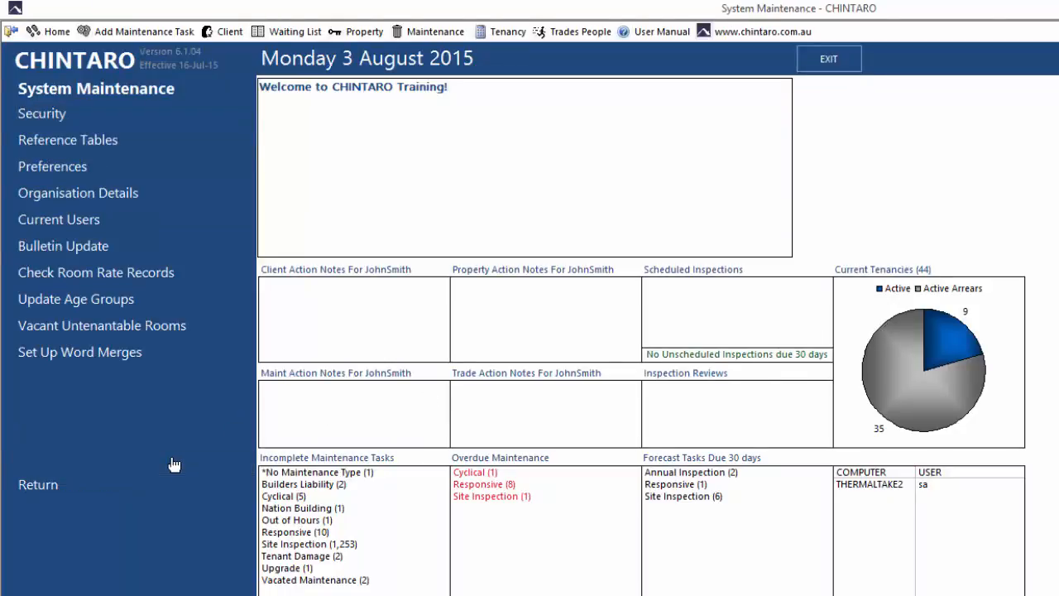
click(190, 119)
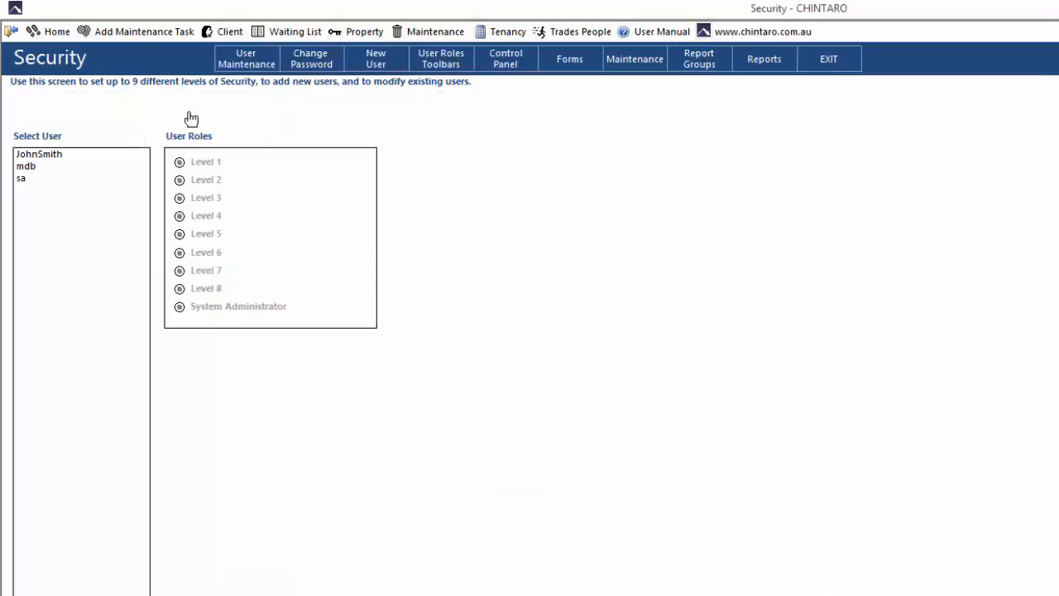
click(94, 156)
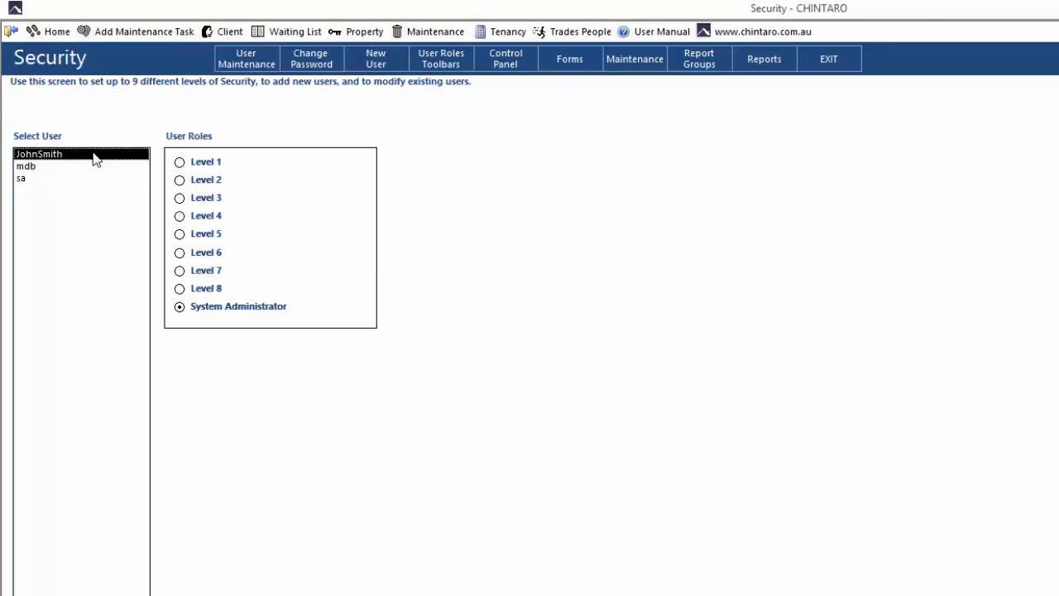
click(335, 69)
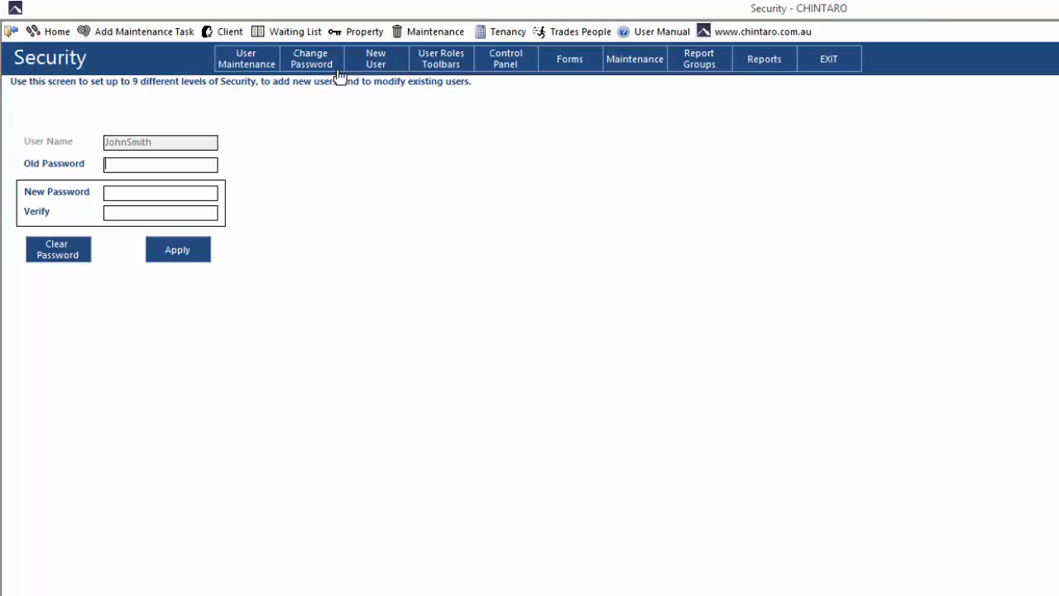
text(****)
click(173, 189)
text(*****)
click(208, 217)
text(*****)
click(197, 265)
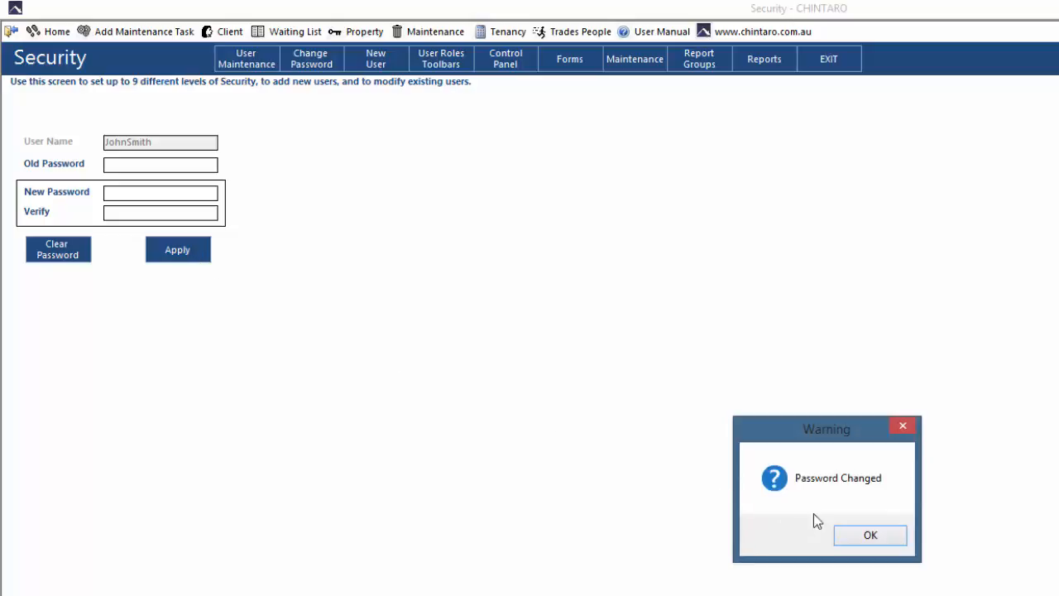
click(887, 536)
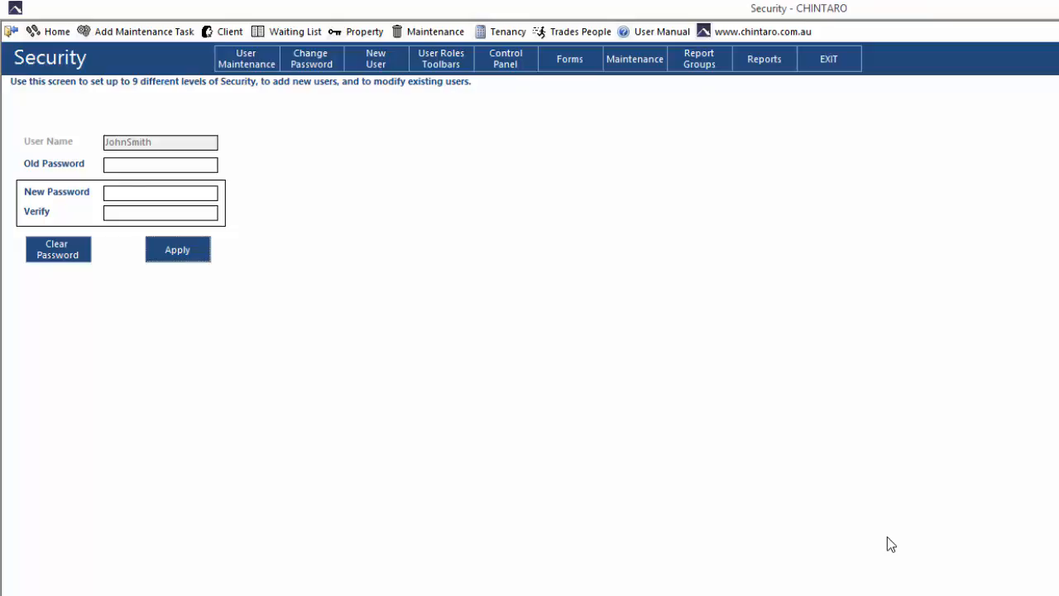
Step: Add a second user with the user name and a verified account password, and display that user's role
click(399, 72)
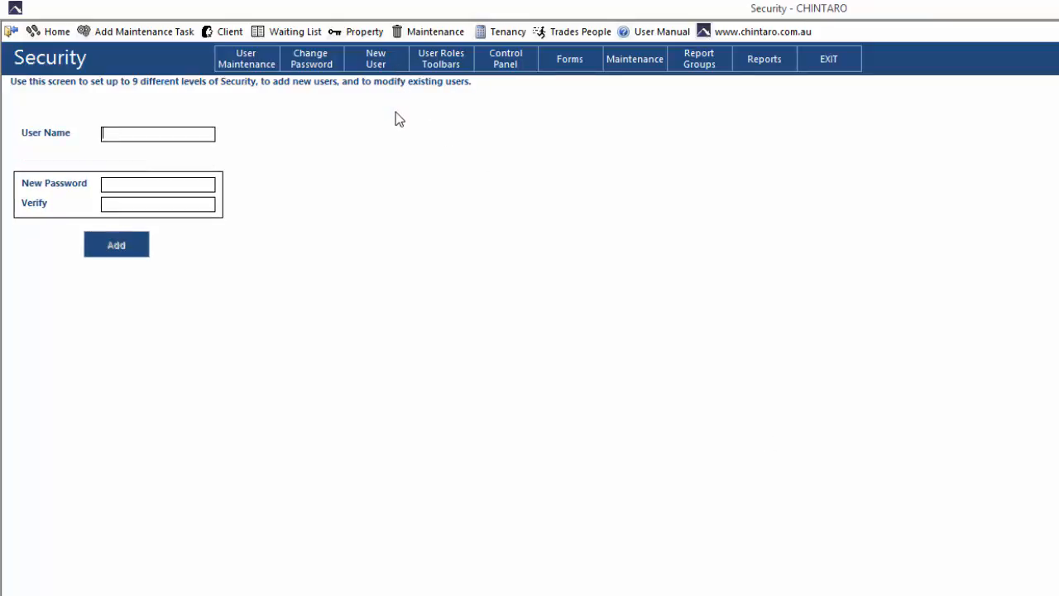
text(Anna)
click(127, 183)
text(****)
key(Tab)
text(****)
click(138, 257)
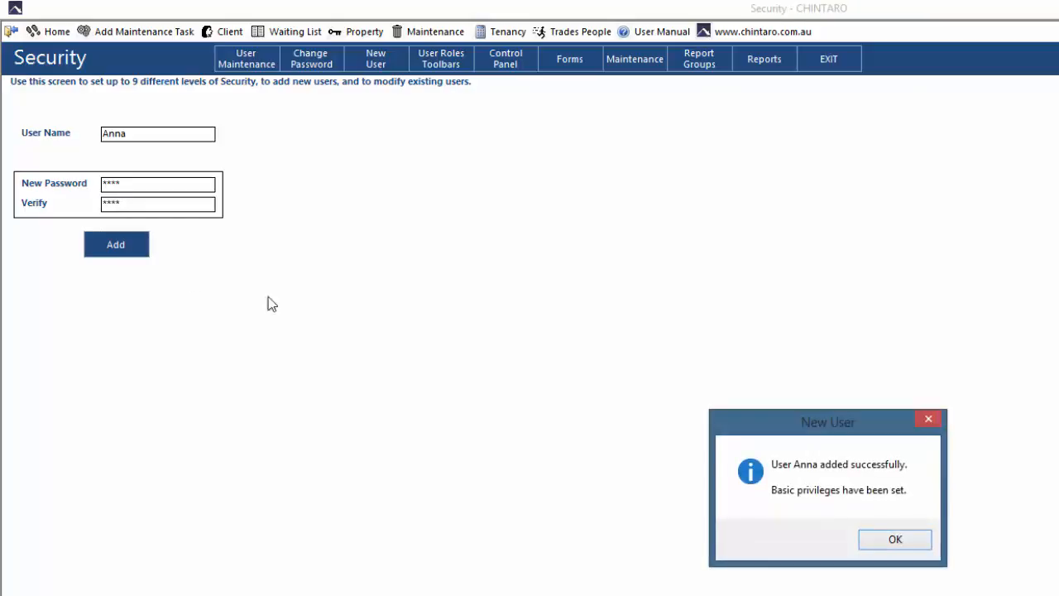
click(925, 539)
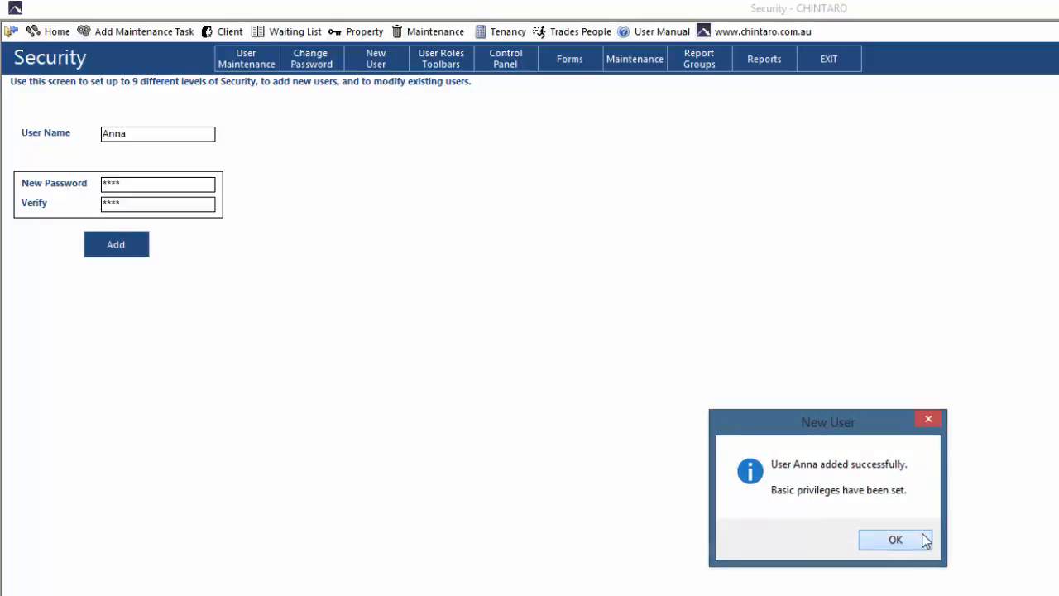
click(266, 73)
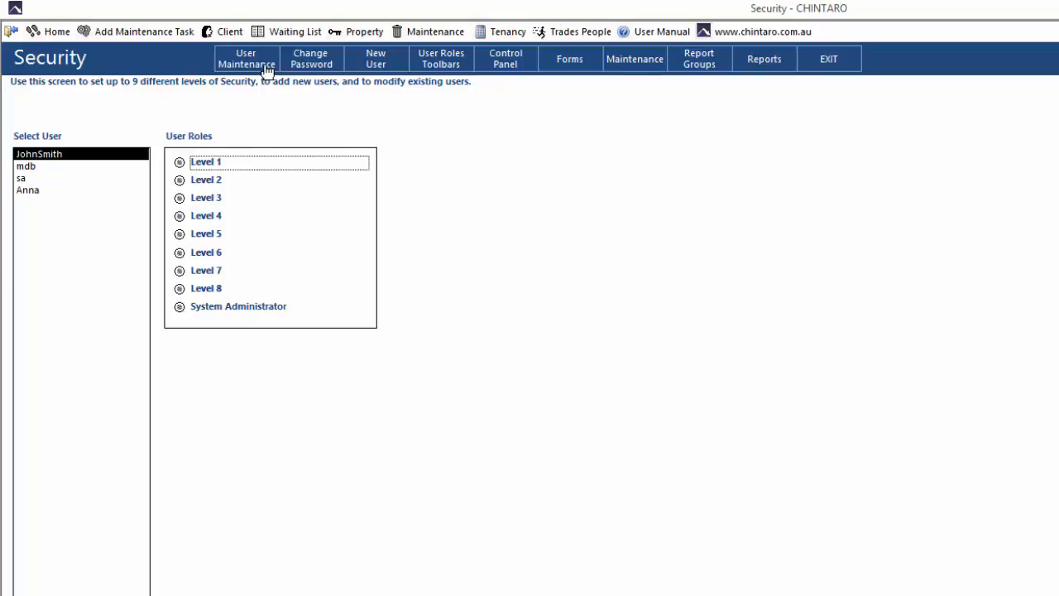
click(70, 192)
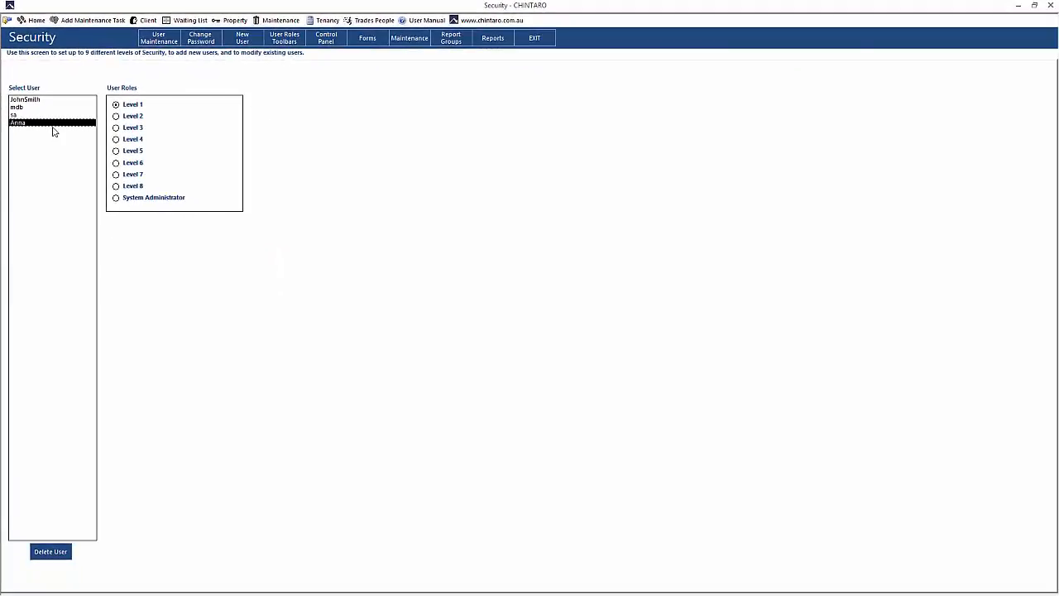
Step: Quit CHINTARO, restart it and log on as the second user with the user name and account password
click(1050, 5)
click(532, 347)
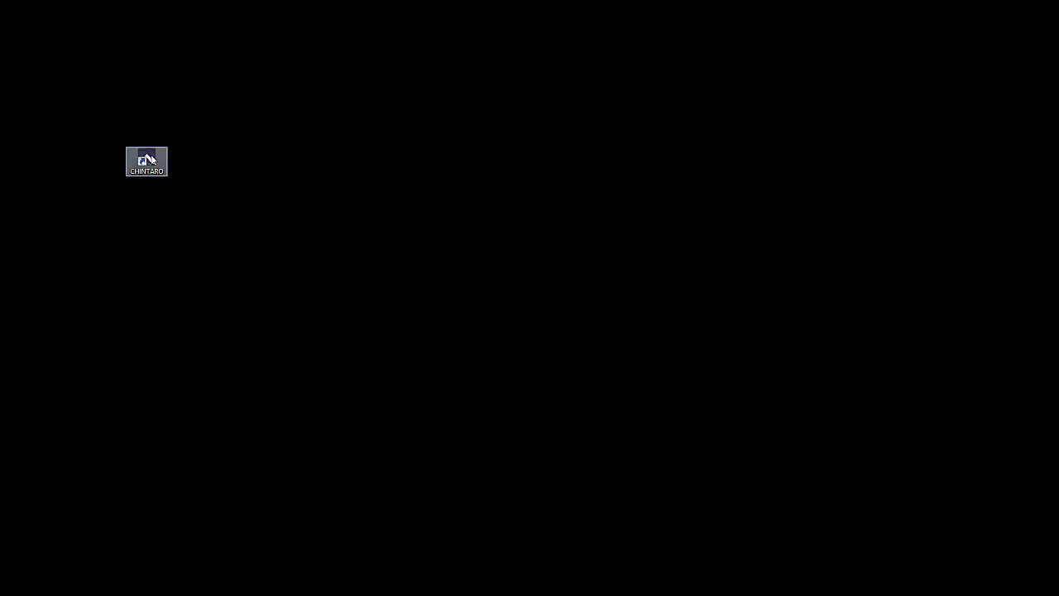
double_click(147, 160)
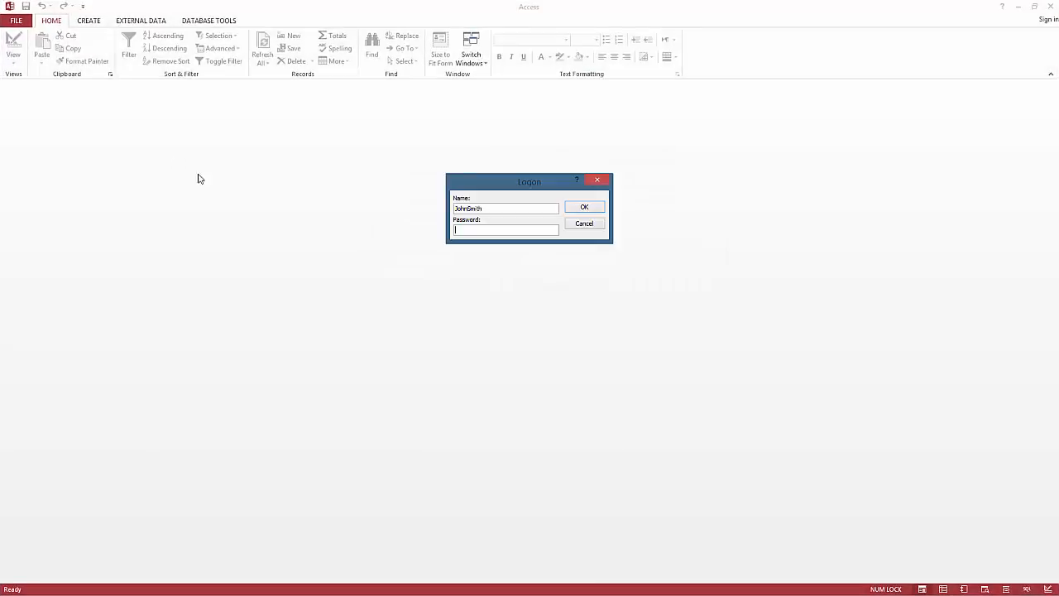
double_click(489, 207)
text(Ann)
text(****)
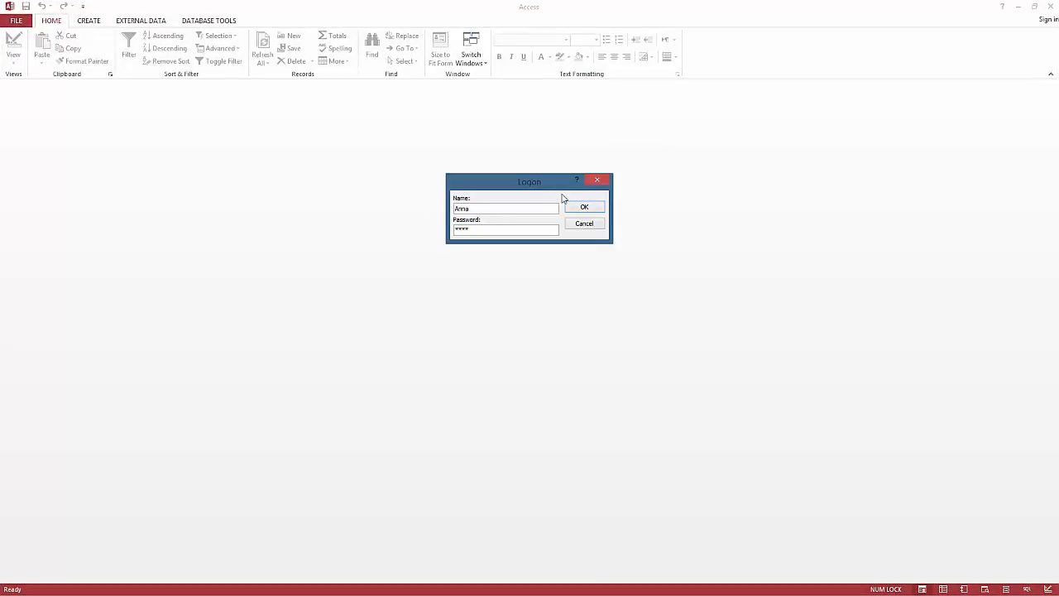
click(584, 207)
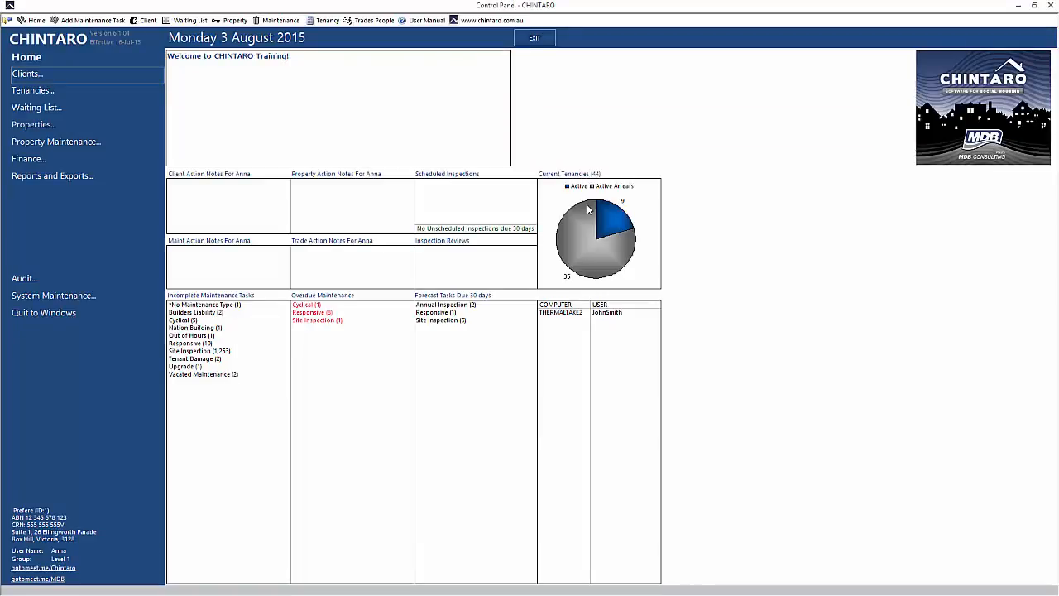
Step: Change the logged-on Level 1 user's password in the Security settings, entering the old password and a verified new one, and quit CHINTARO
click(108, 297)
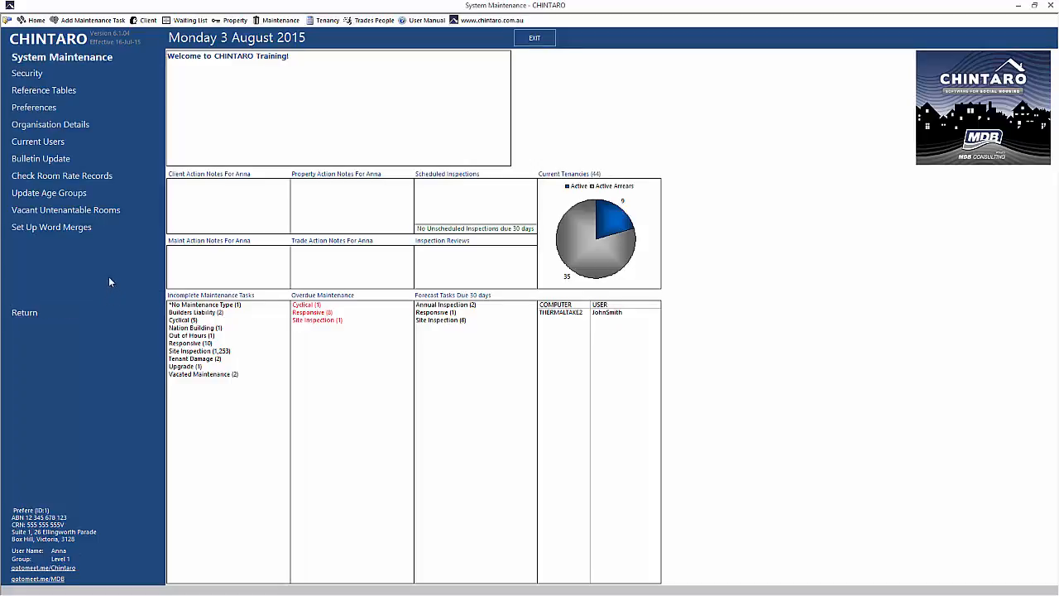
click(84, 75)
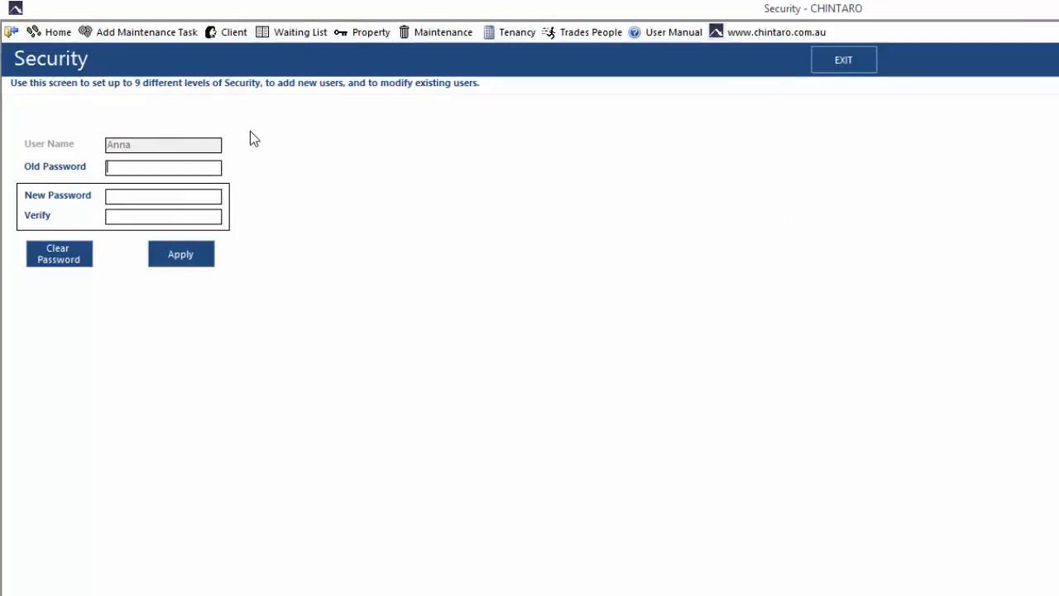
text(****)
click(208, 195)
text(*****)
click(216, 213)
text(*****)
click(204, 263)
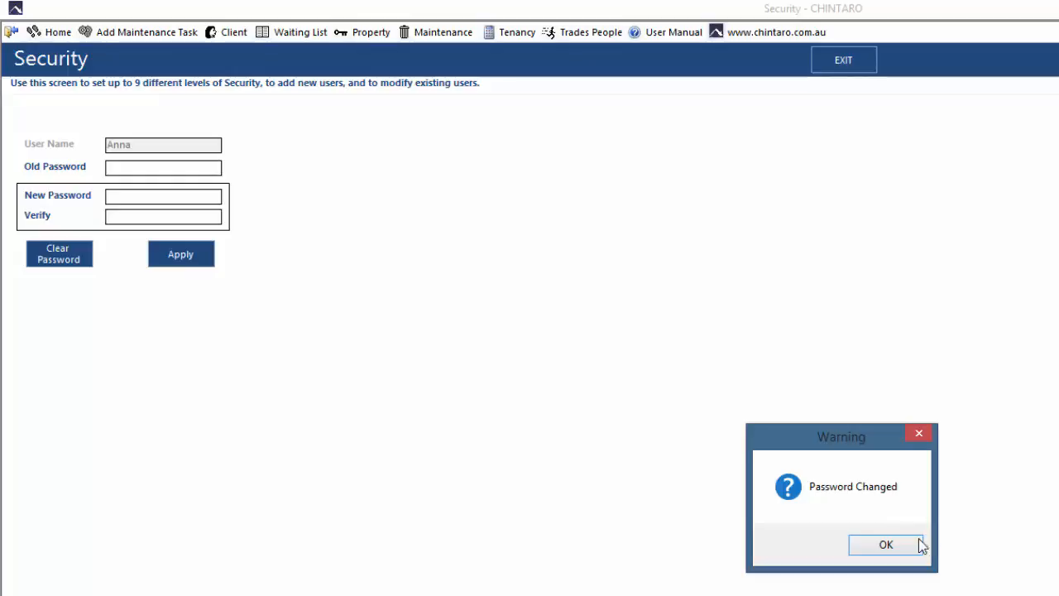
click(885, 545)
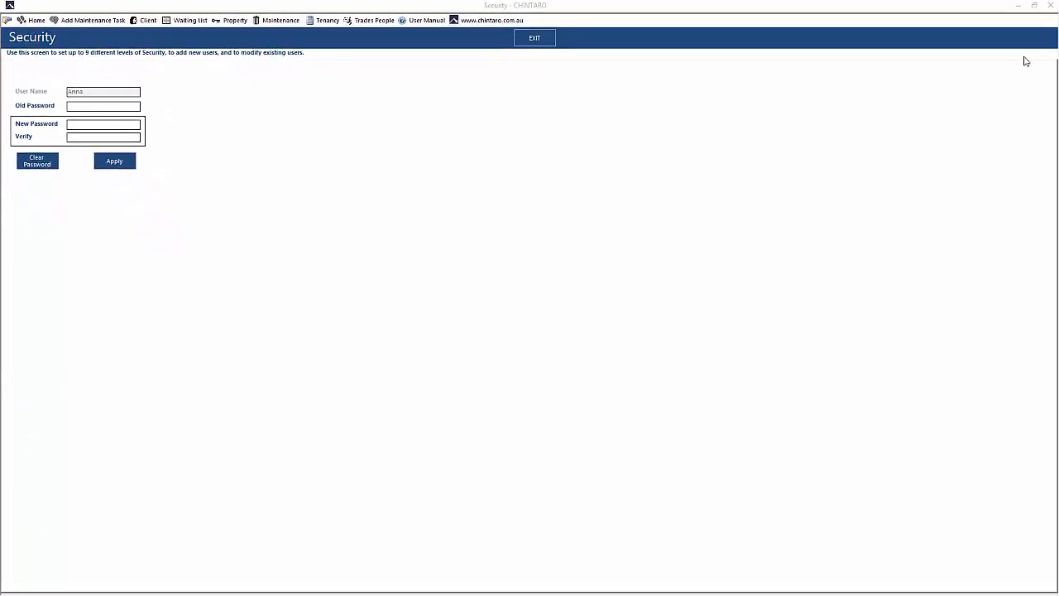
click(1050, 7)
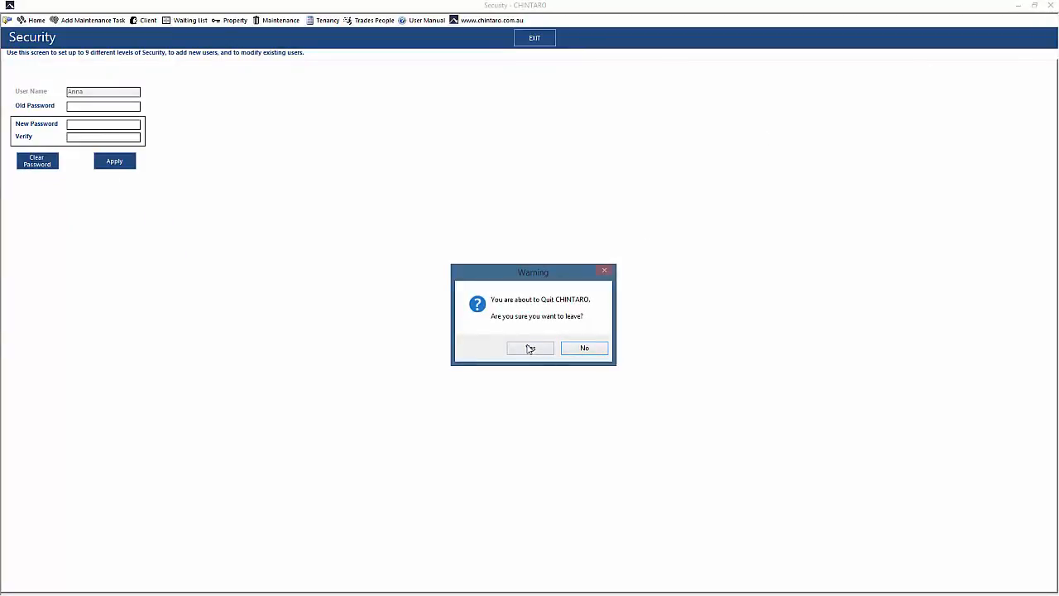
click(530, 349)
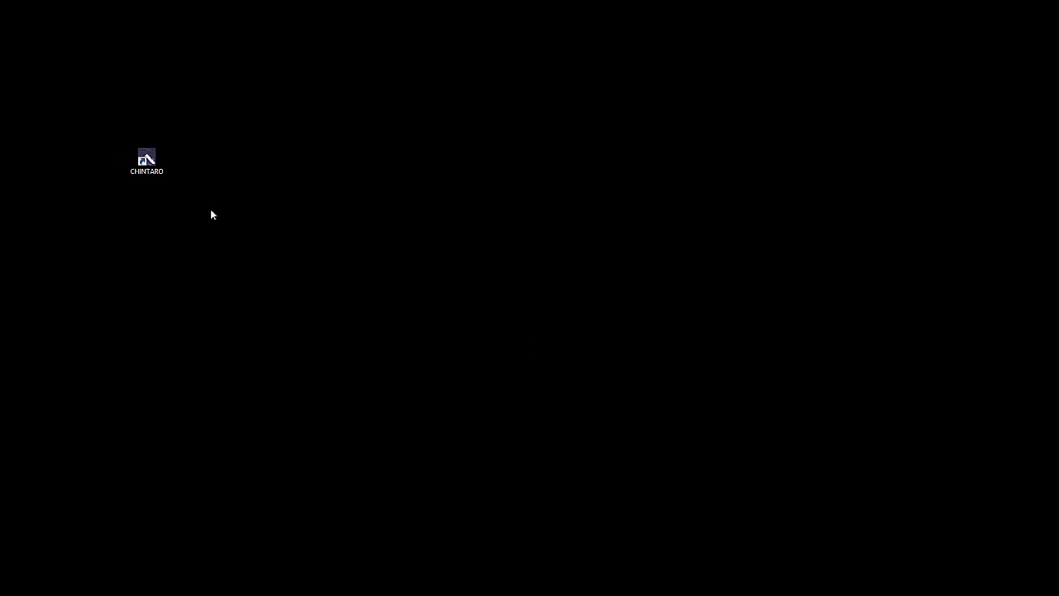
Step: Start CHINTARO and log on as the system administrator "sa" with the account password
double_click(161, 169)
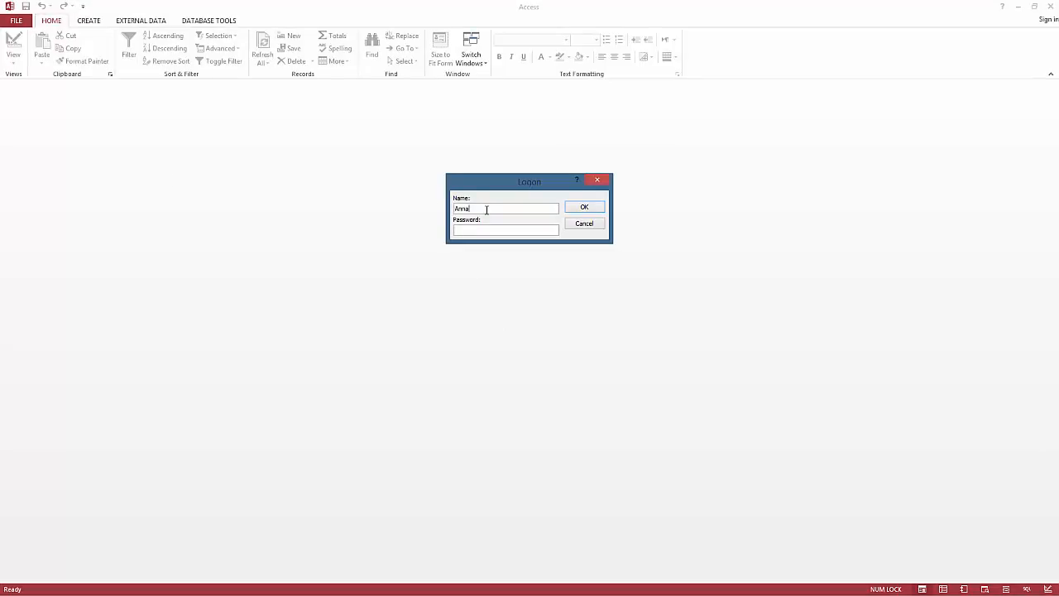
drag(487, 210, 408, 208)
text(sa)
click(480, 229)
text(**)
click(584, 207)
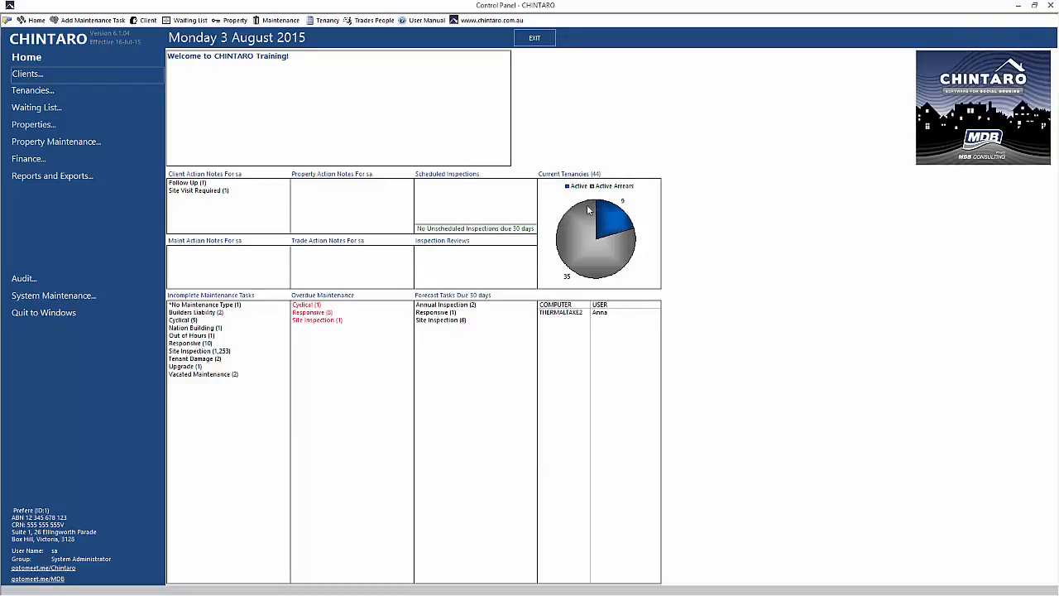
Step: In the System Maintenance Security settings, delete the Level 1 user account and confirm the deletion
click(120, 295)
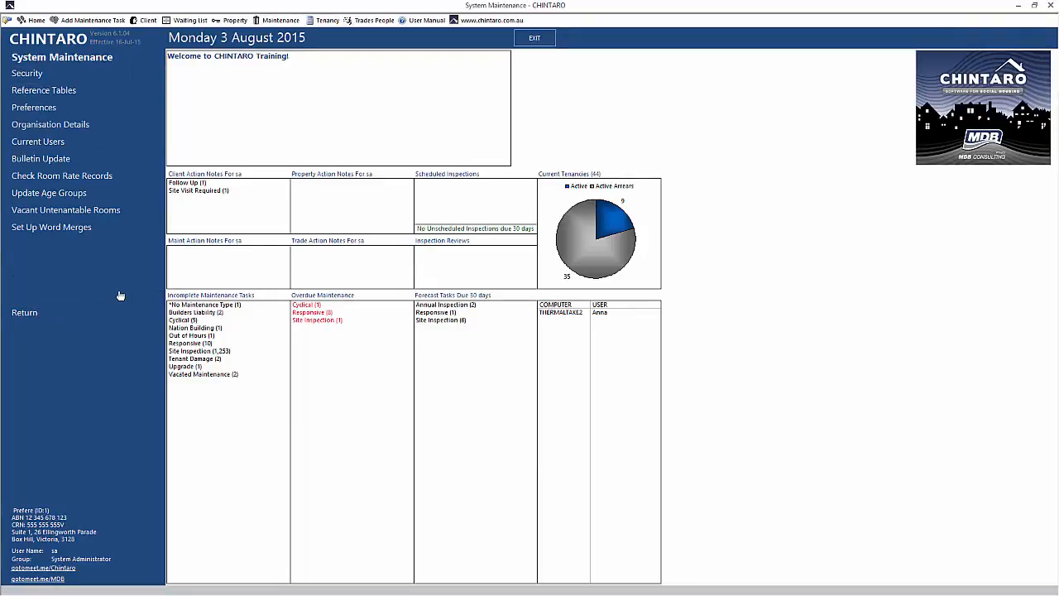
click(120, 76)
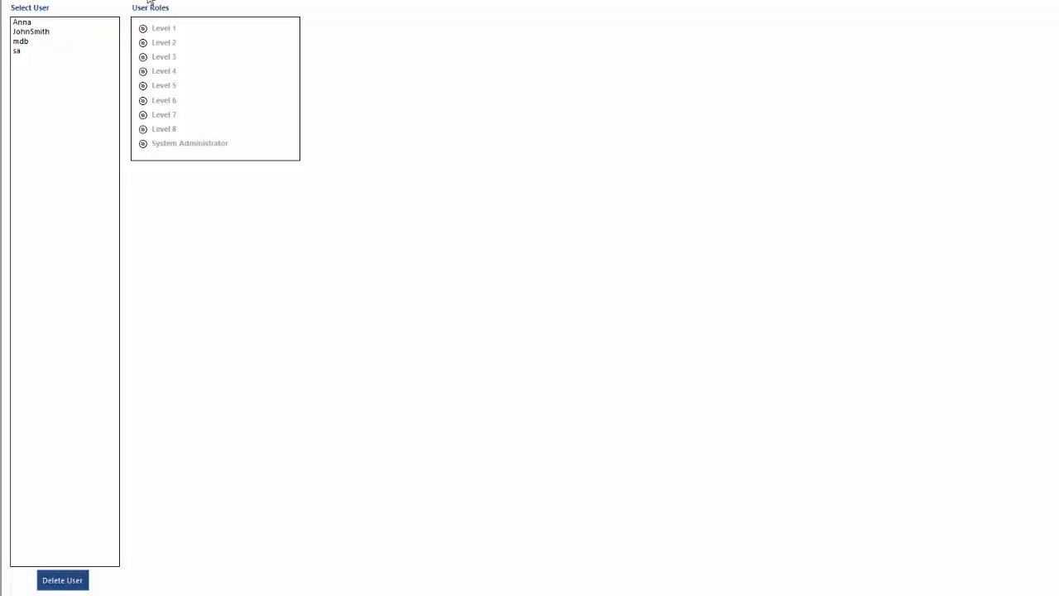
click(103, 23)
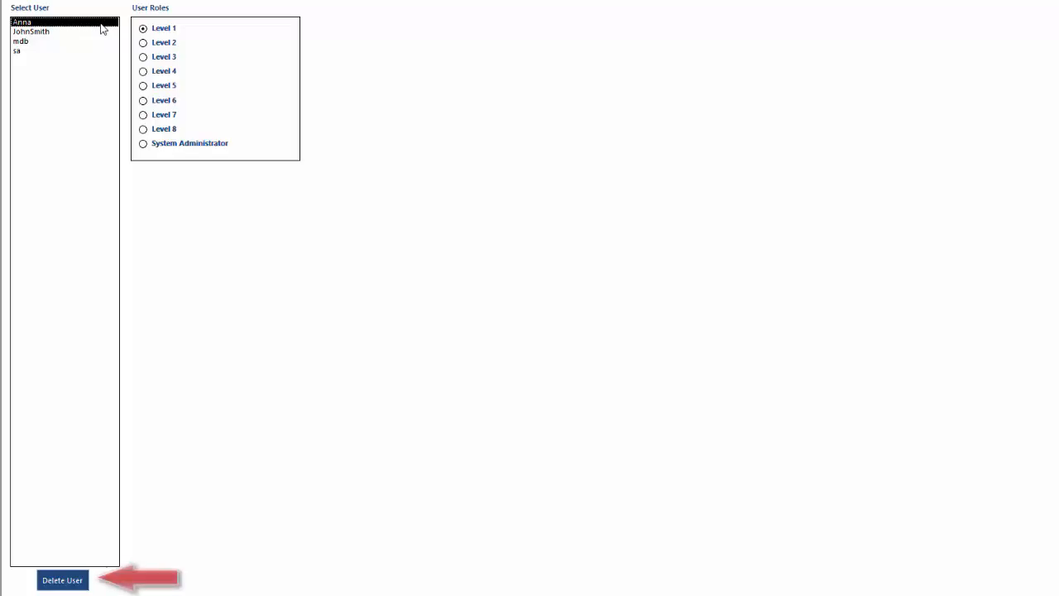
click(84, 588)
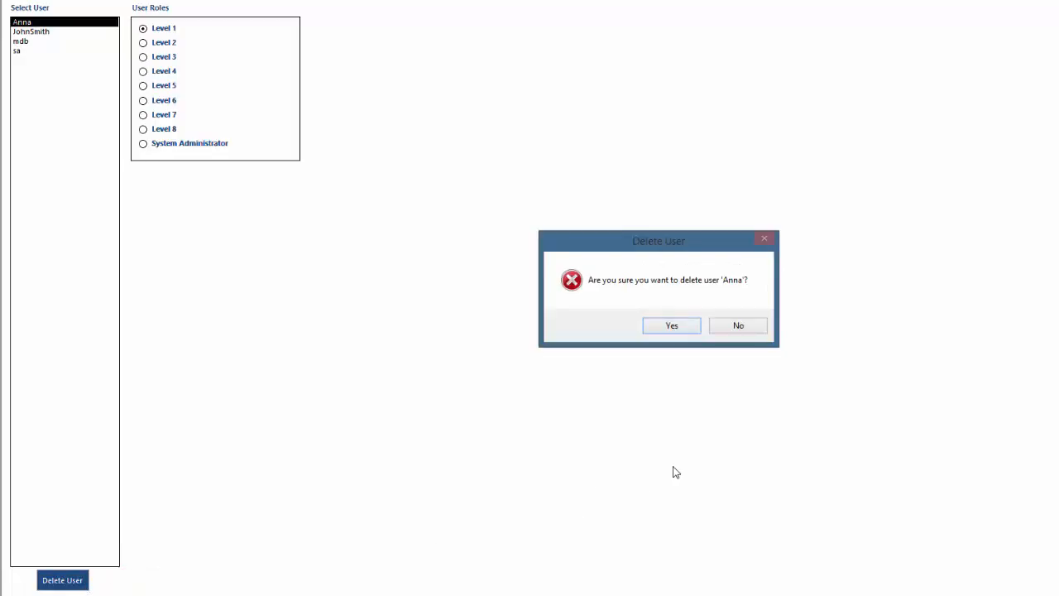
click(686, 328)
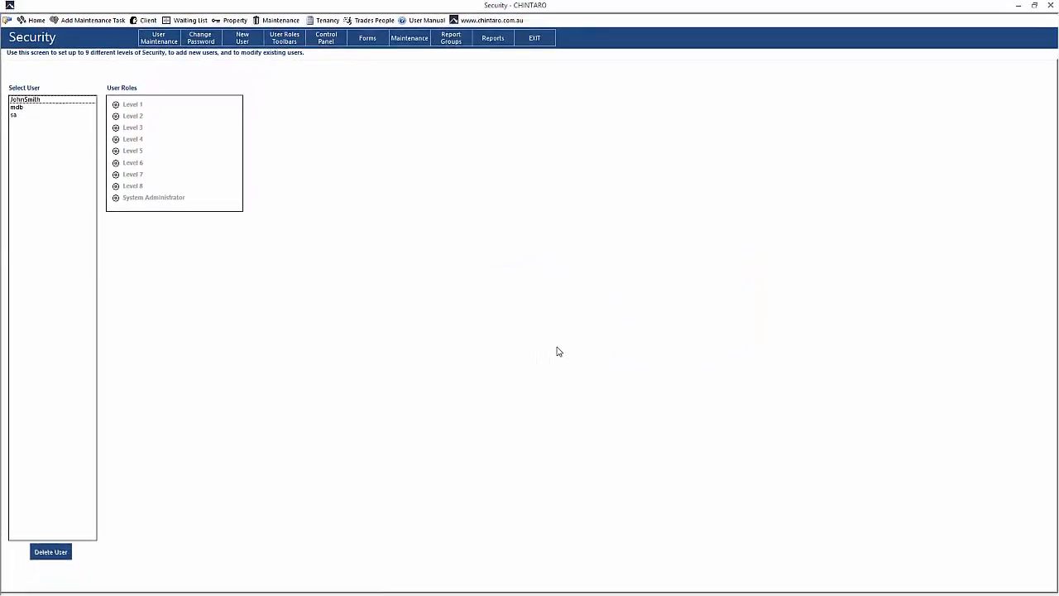